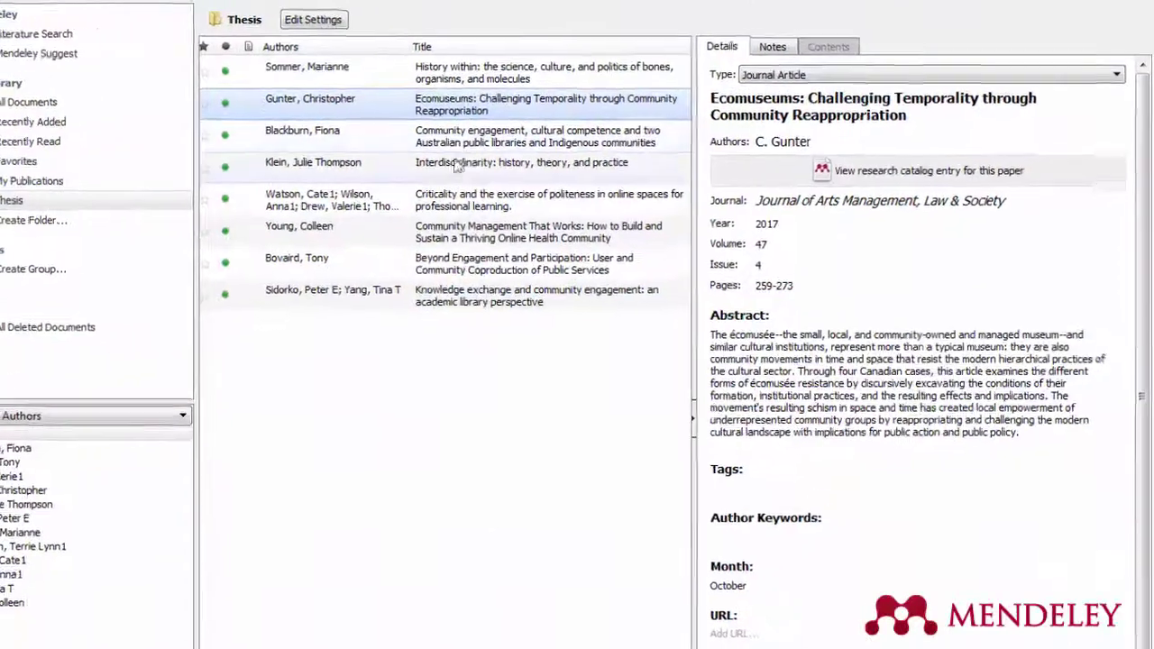
Step: Review the details of the Klein Interdisciplinarity book, the Watson Criticality article and Young's Community Management That Works
click(474, 161)
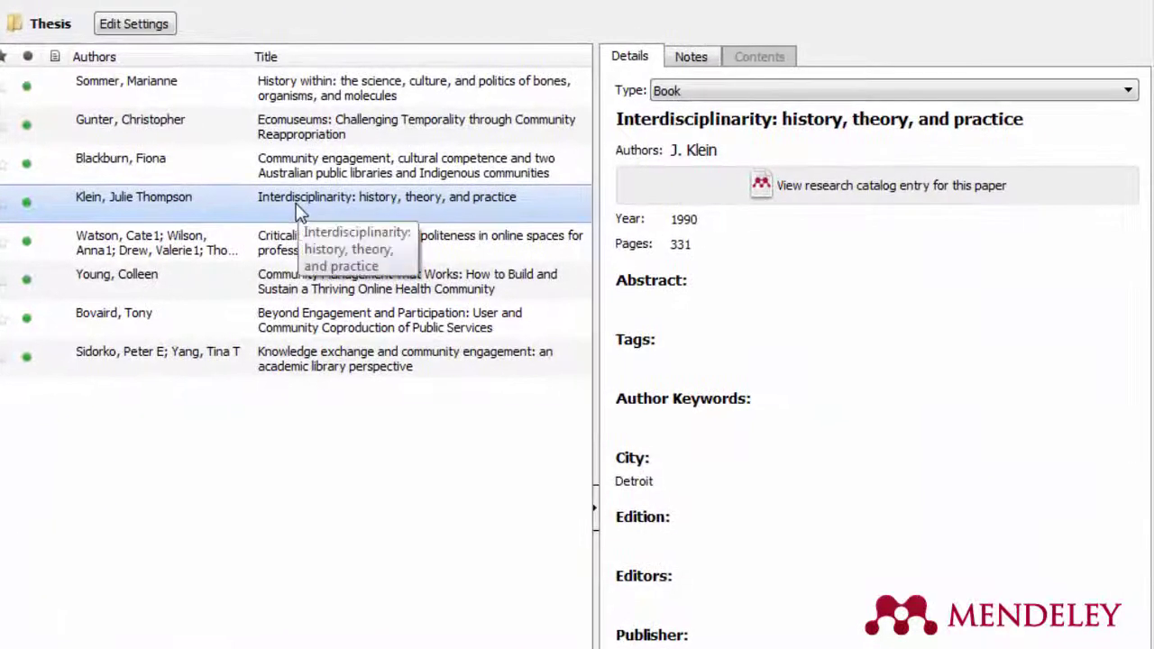
click(292, 257)
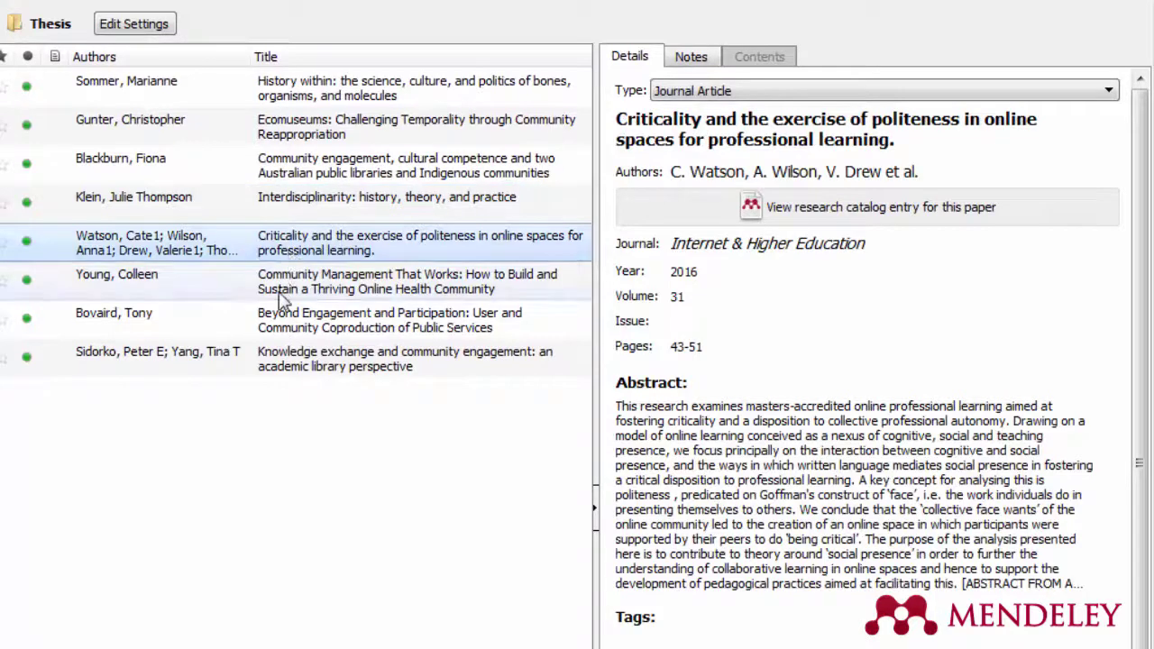
click(278, 289)
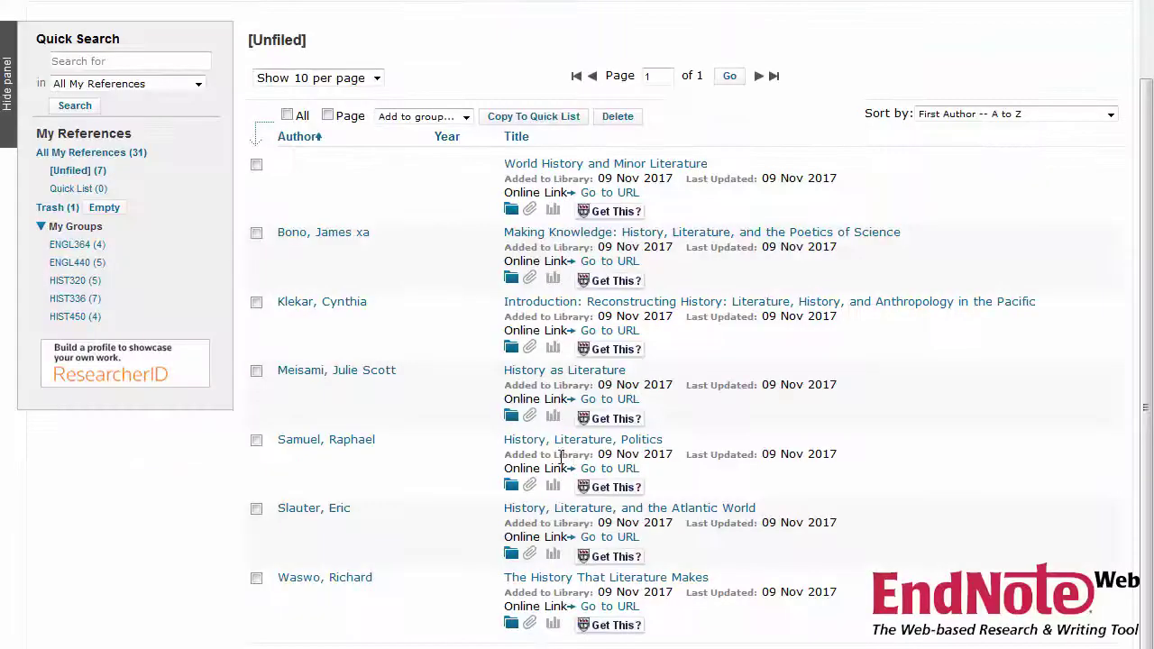
Step: Mark the Bono and Samuel references and add them to a course group
click(260, 251)
click(126, 519)
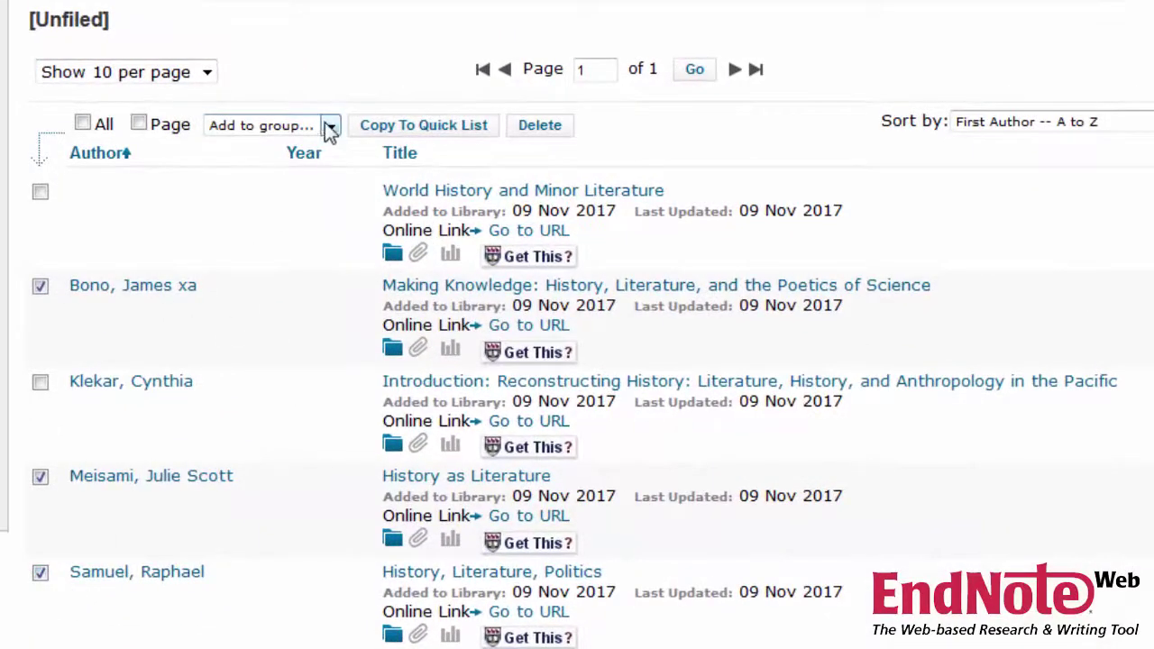
click(330, 126)
click(287, 198)
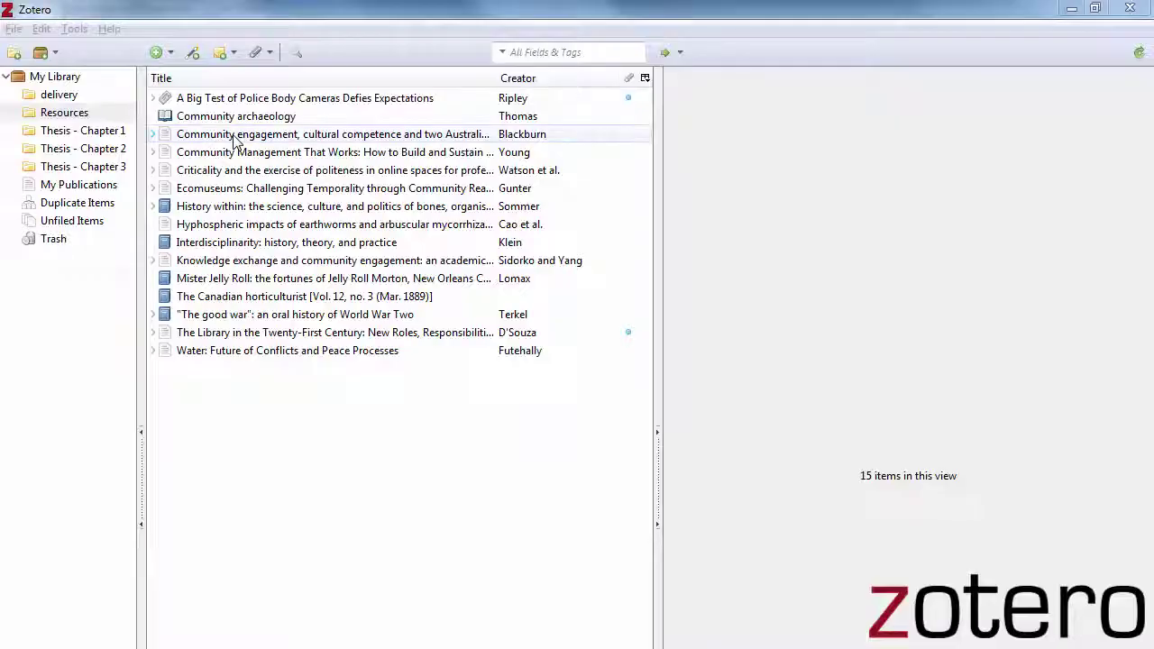
Step: File Community engagement, Community Management That Works and History within into the Thesis chapter collections
drag(235, 135, 84, 137)
drag(189, 154, 120, 142)
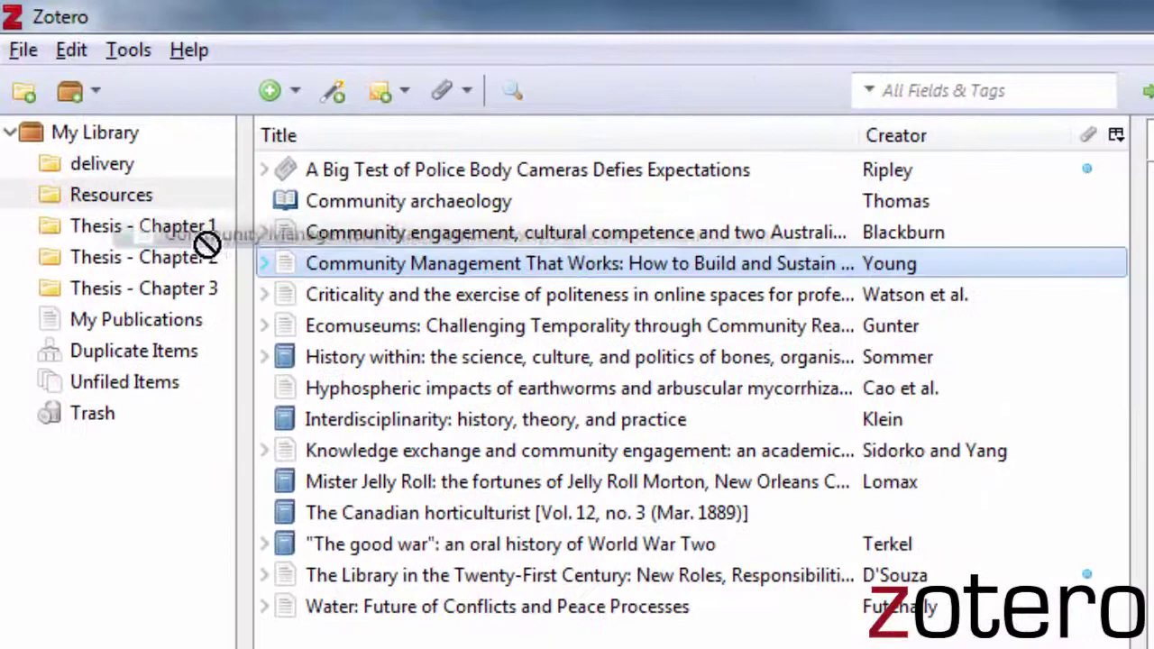
drag(206, 243, 154, 262)
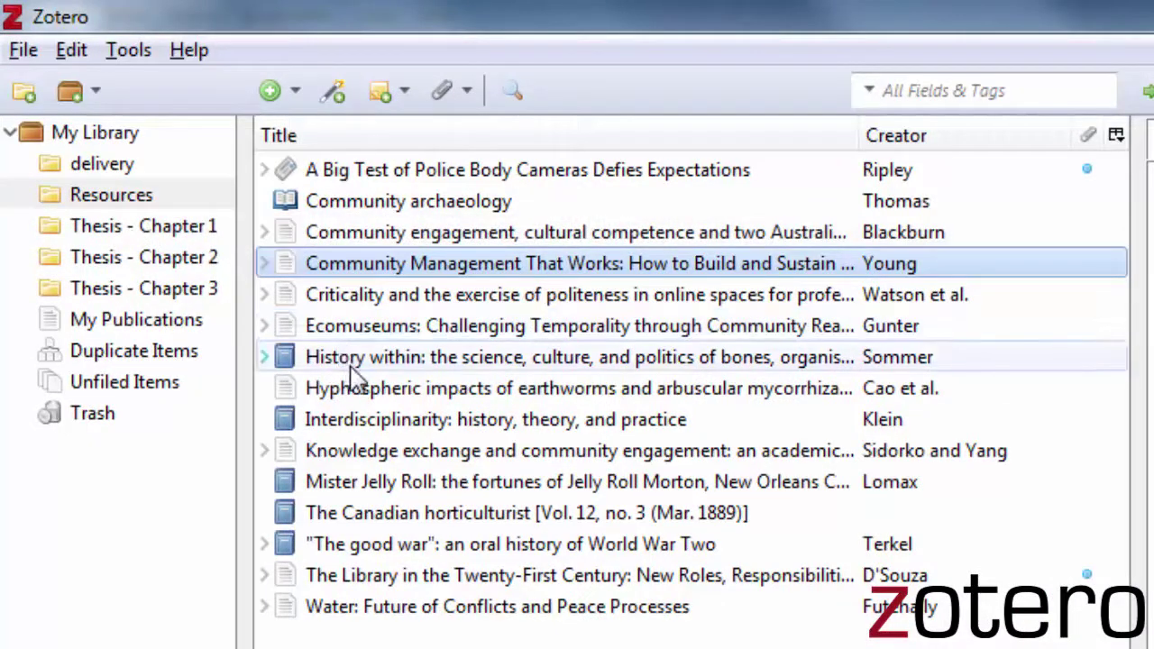
drag(354, 364, 154, 236)
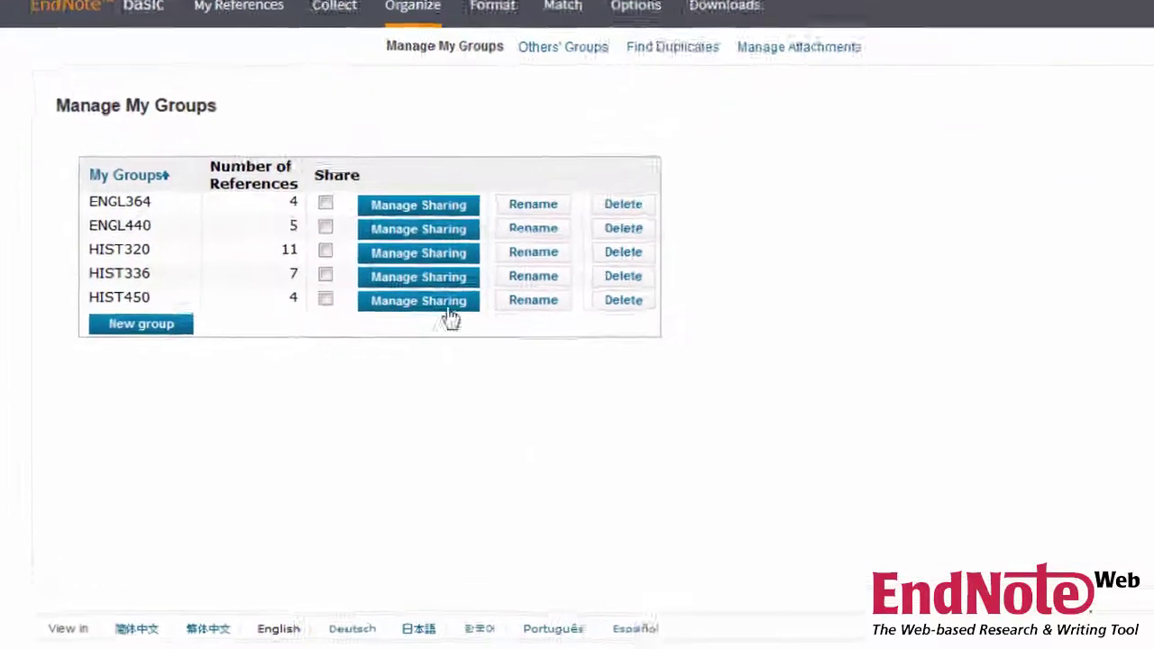
Step: Start sharing the HIST320 group read-only and enter the collaborator's e-mail address
click(353, 281)
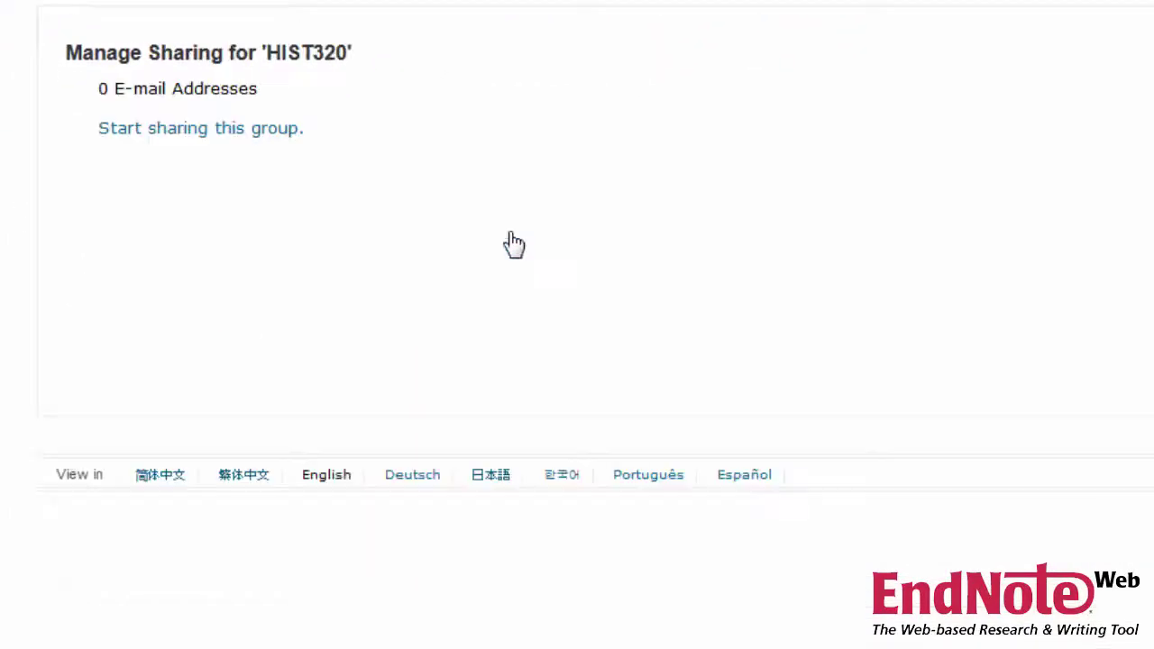
click(274, 139)
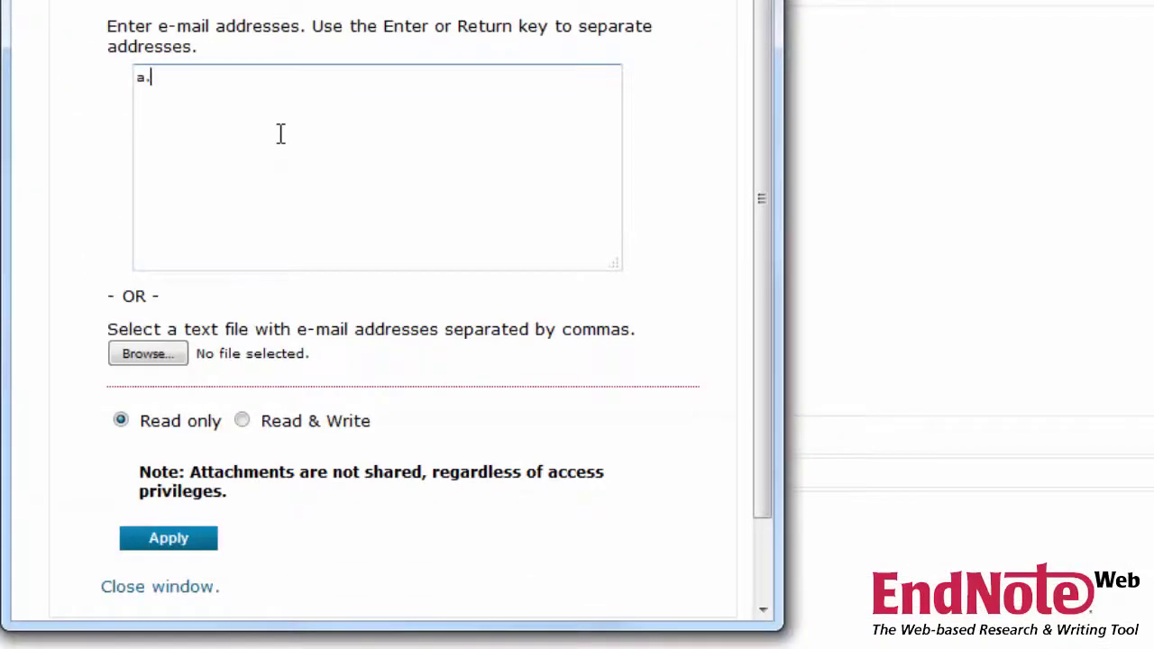
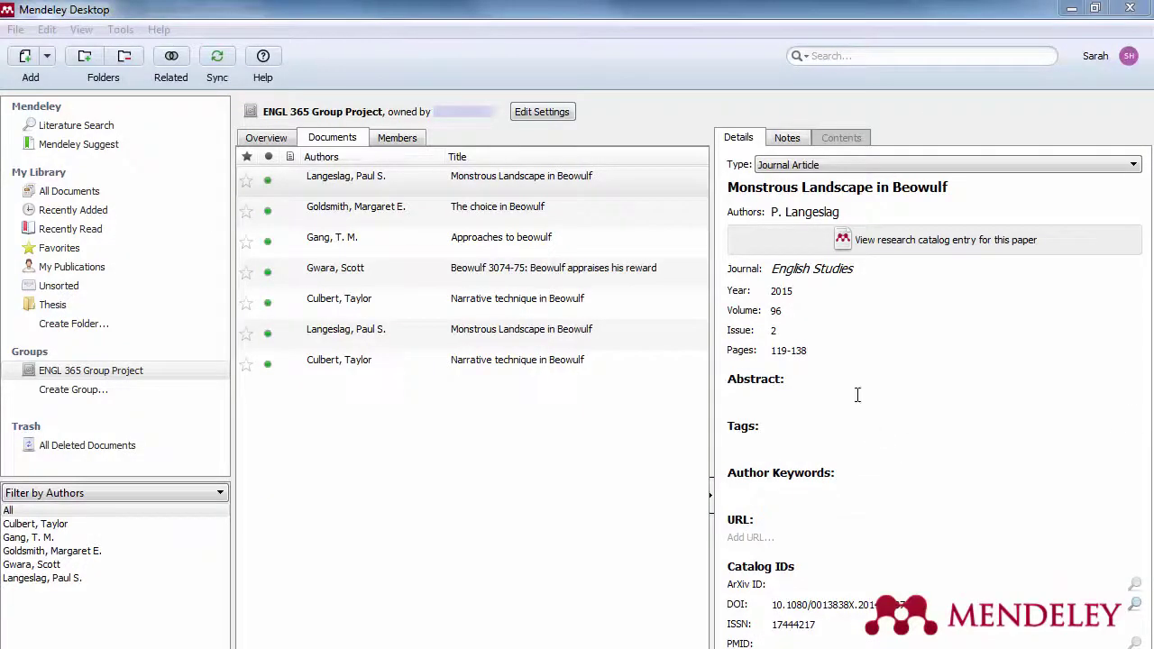
Step: Begin a General Note on the Beowulf article reading 'This article would be great'
click(788, 137)
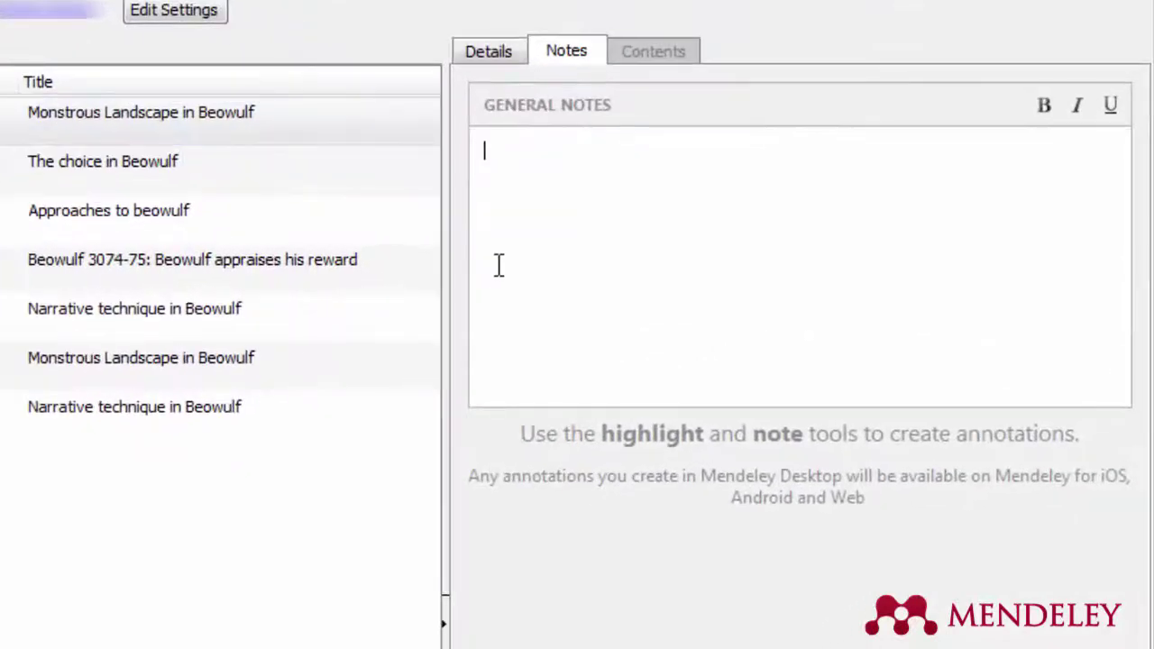
text(This article would be great)
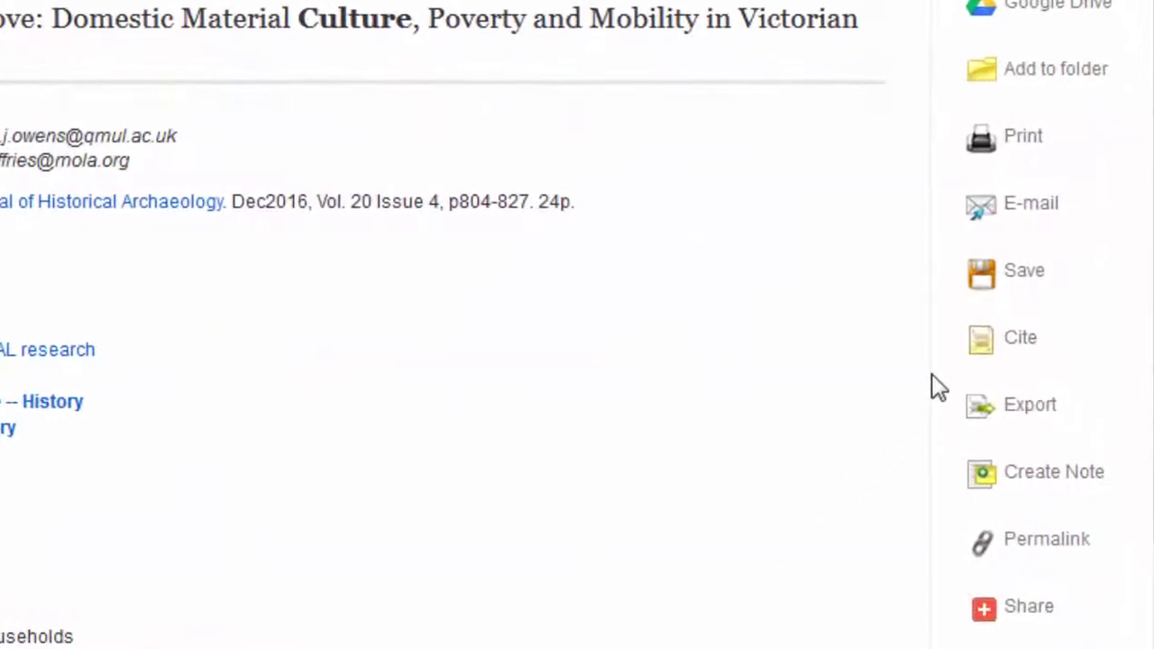
Step: Direct-export the People and Things on the Move record to EndNote Web
click(1016, 417)
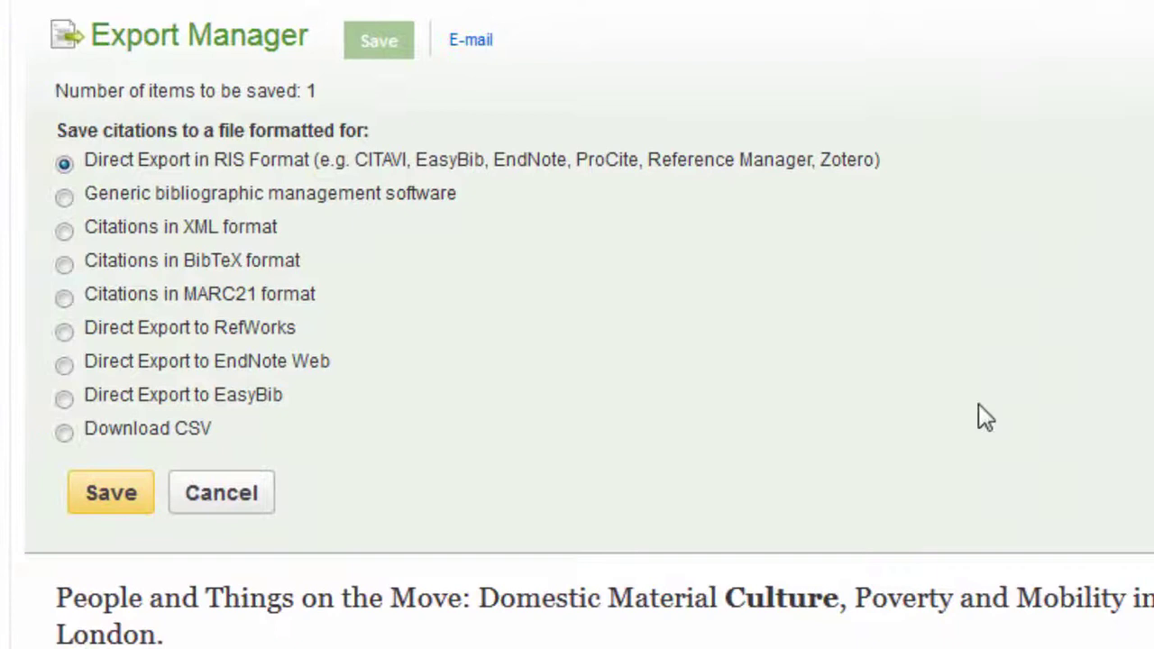
click(70, 367)
click(111, 496)
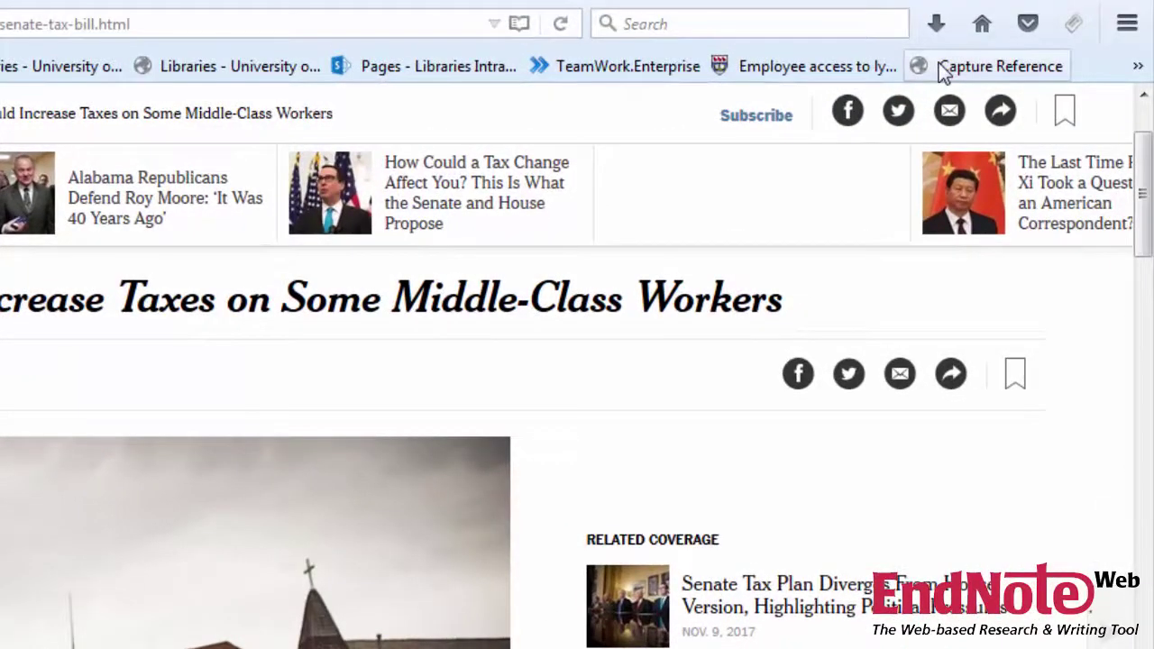
Step: Capture the New York Times Senate tax article and save it to my.endnote.com
click(944, 73)
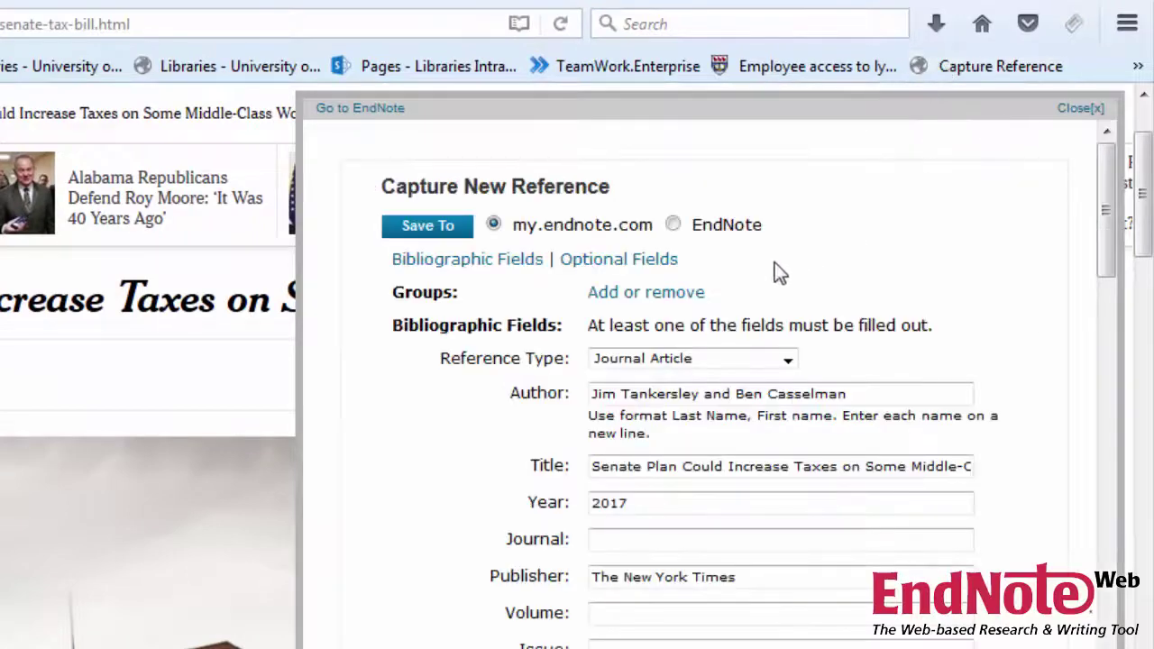
click(453, 238)
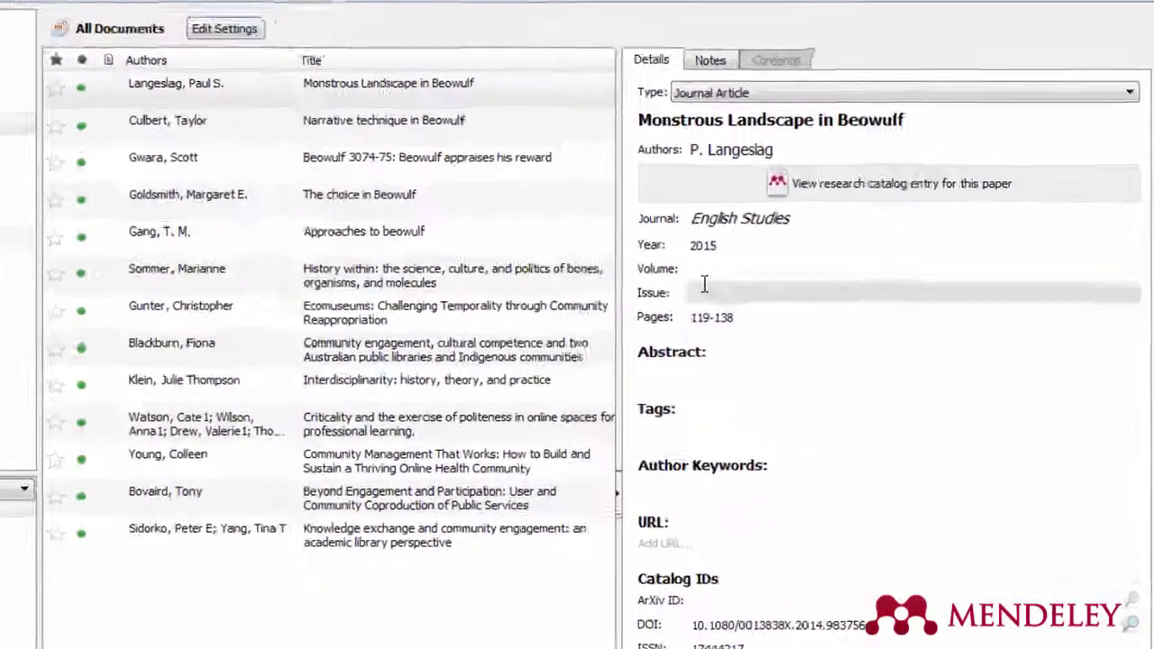
Step: Set the Beowulf article's volume to 96 and move on to its issue field
click(694, 273)
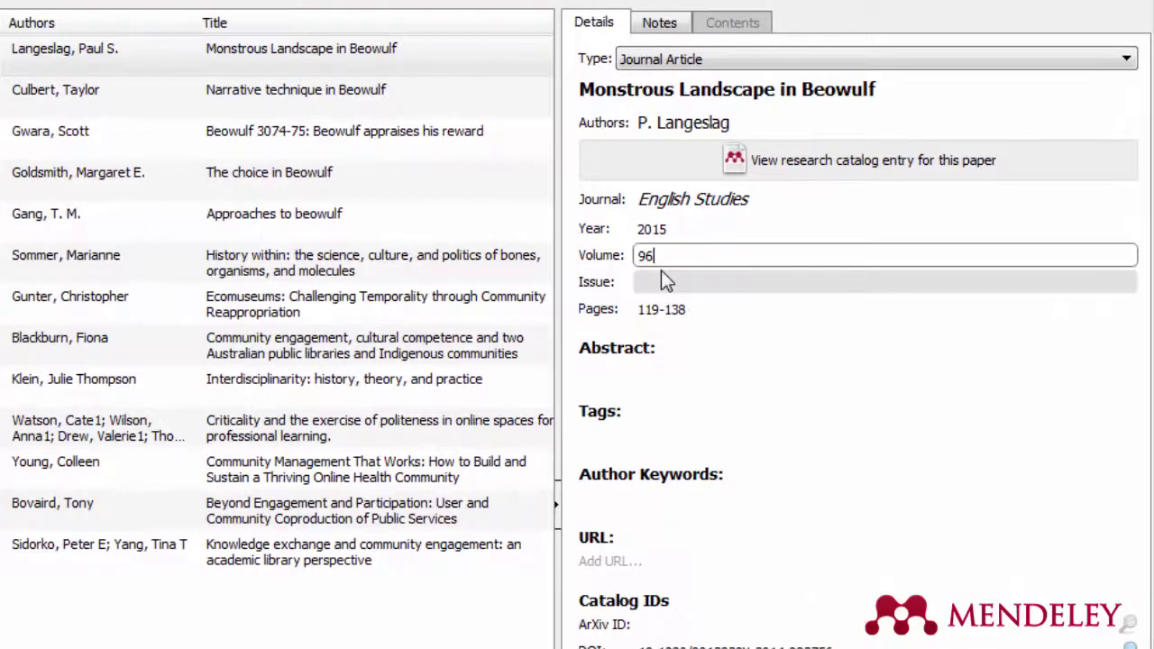
click(649, 281)
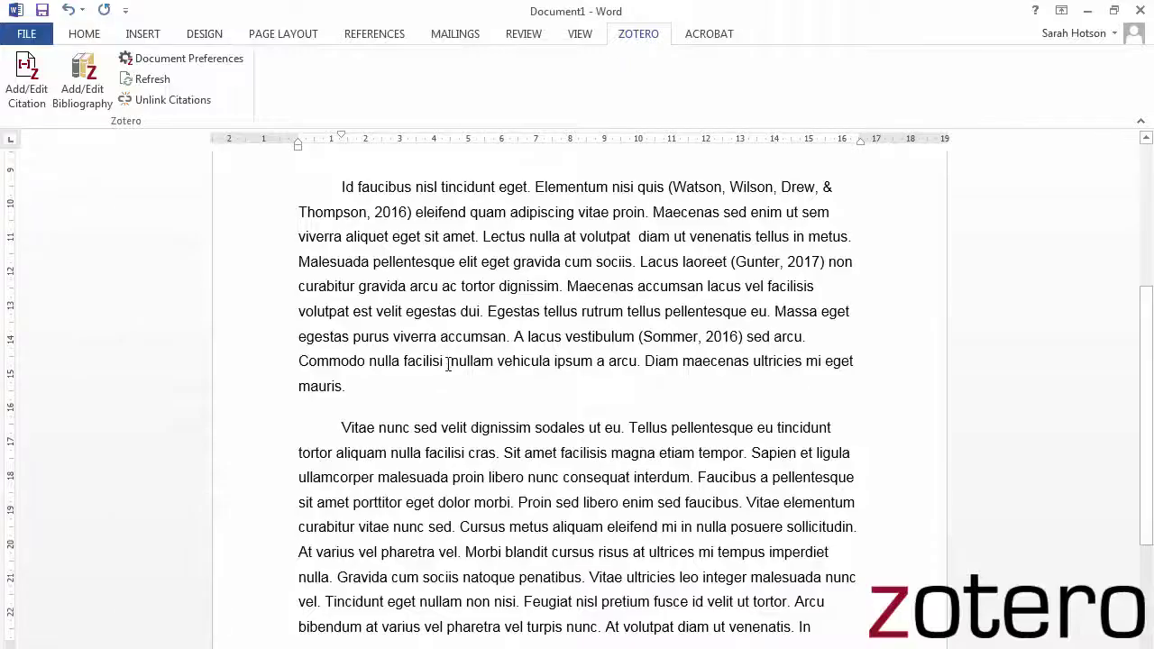
Step: Insert a Klein 1990 citation in the paragraph and add the bibliography under Works Cited
click(31, 103)
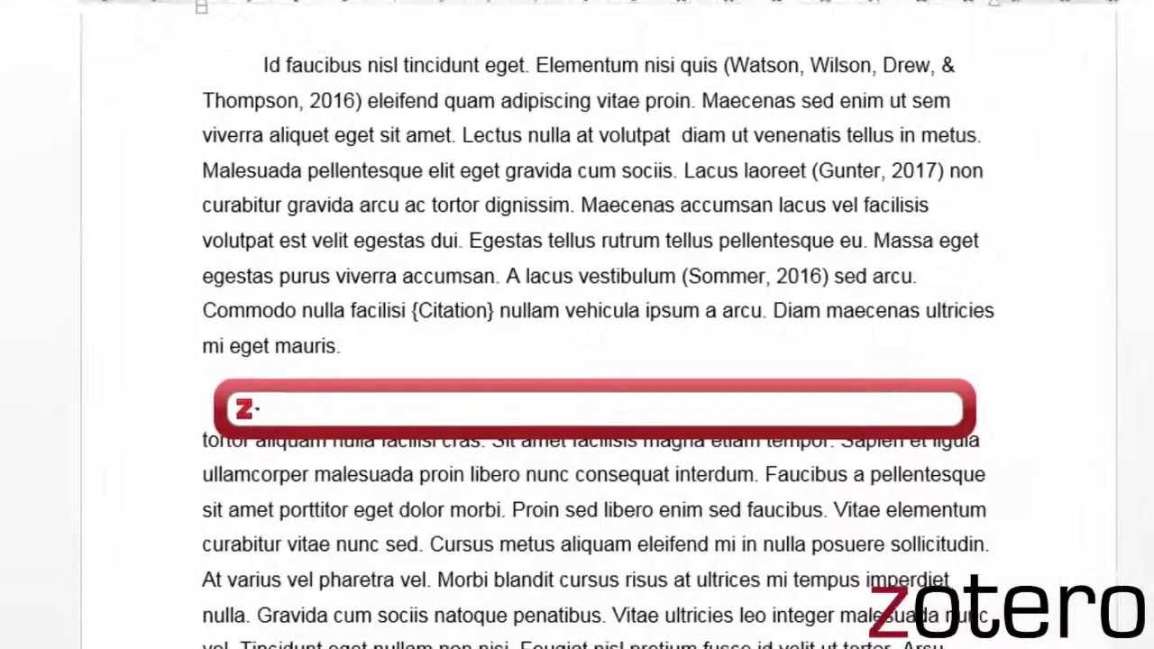
text(Klein)
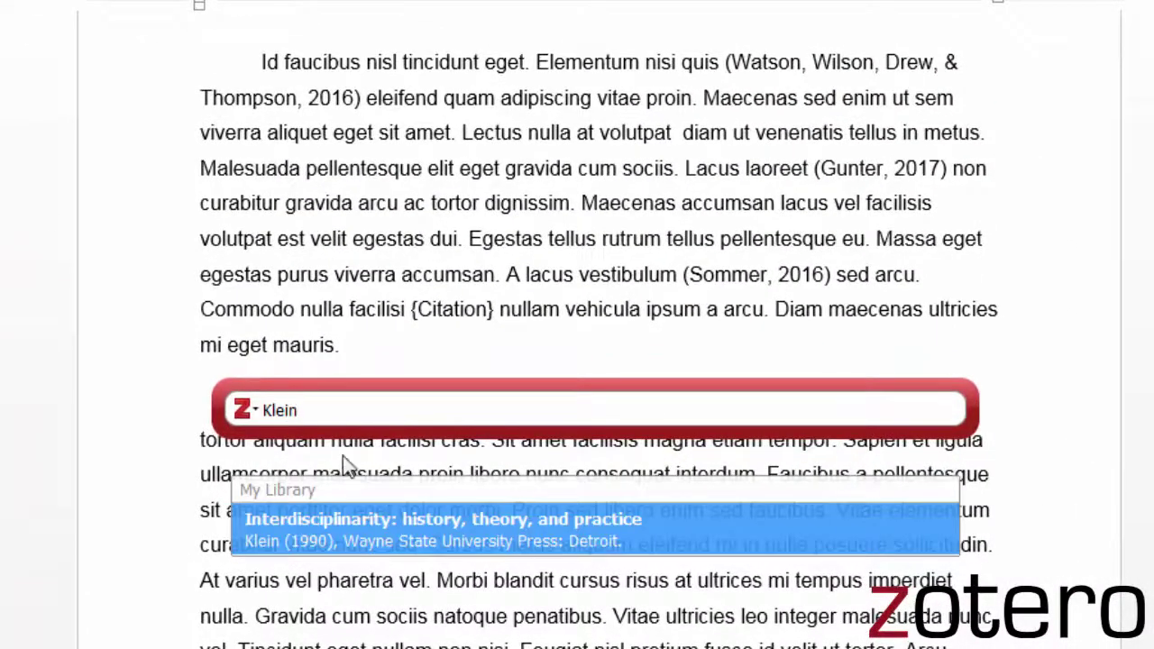
click(374, 528)
key(Return)
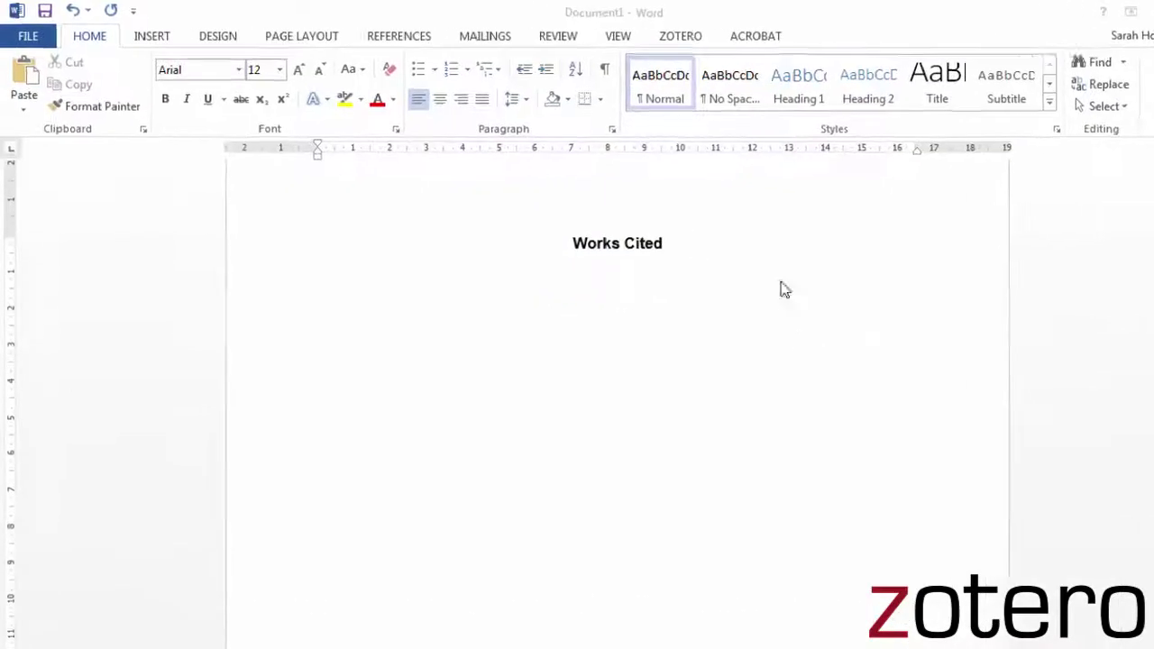
click(855, 45)
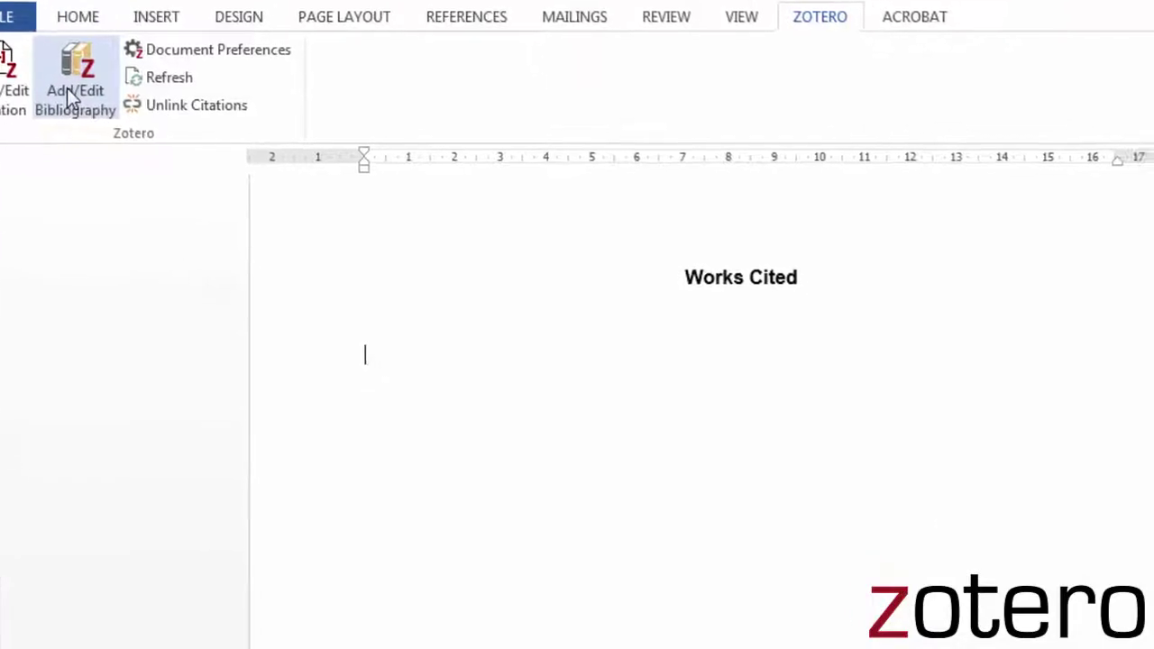
click(66, 87)
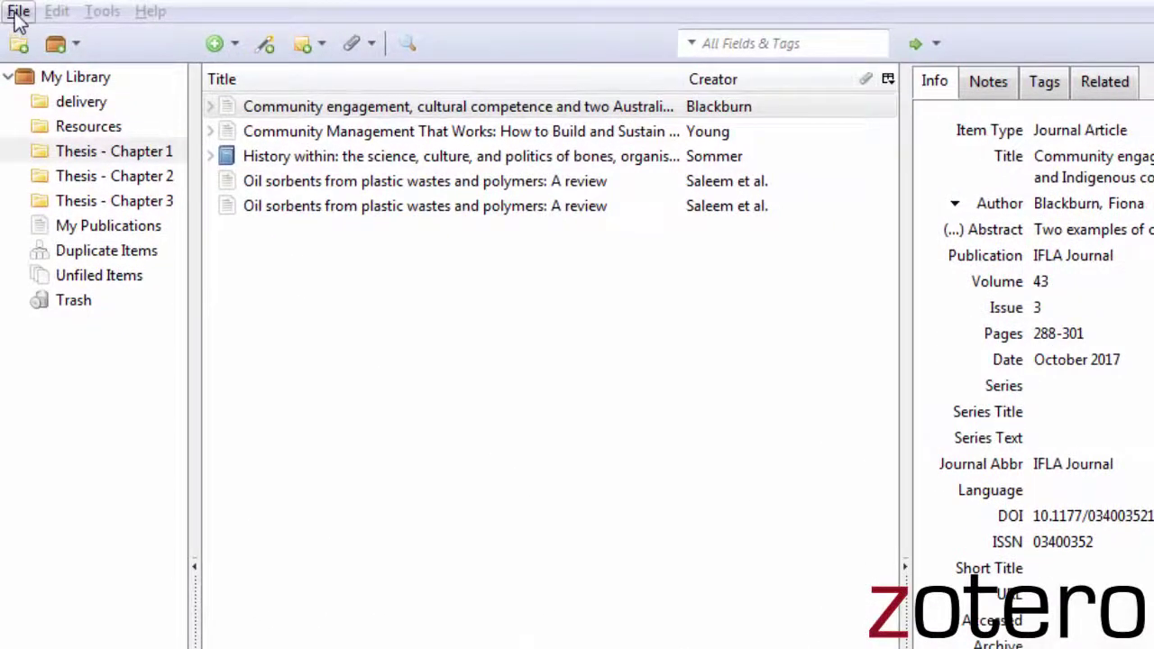
Step: Export the whole Zotero library in Endnote XML format, then open the 'Citation management at UVic' guide
click(18, 13)
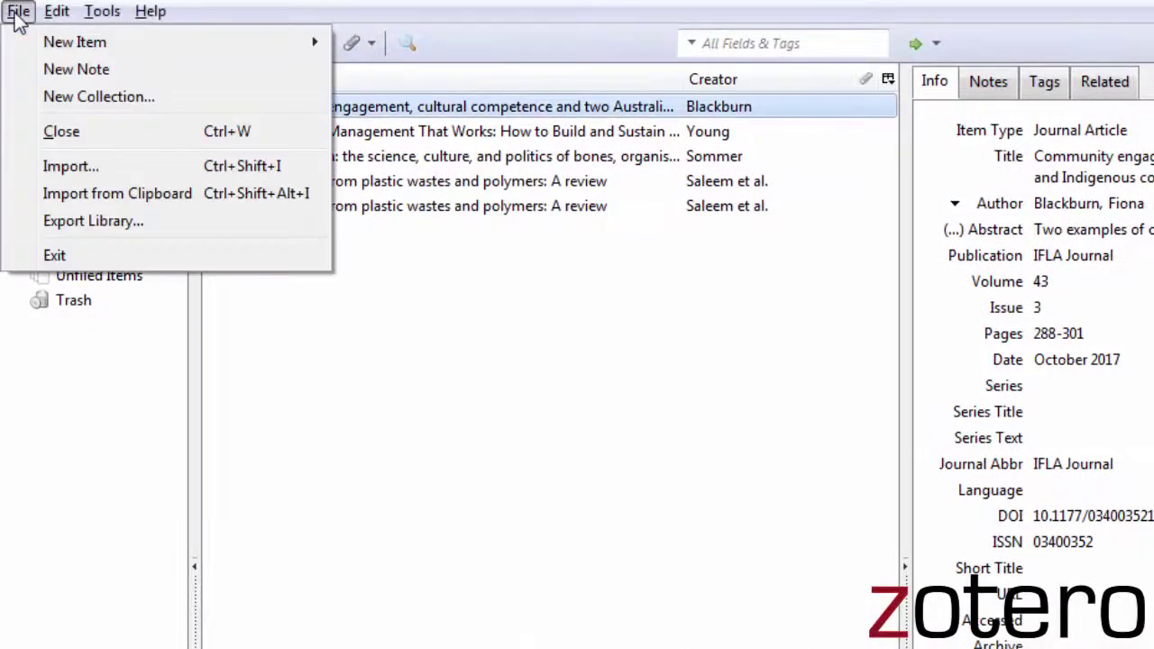
click(56, 221)
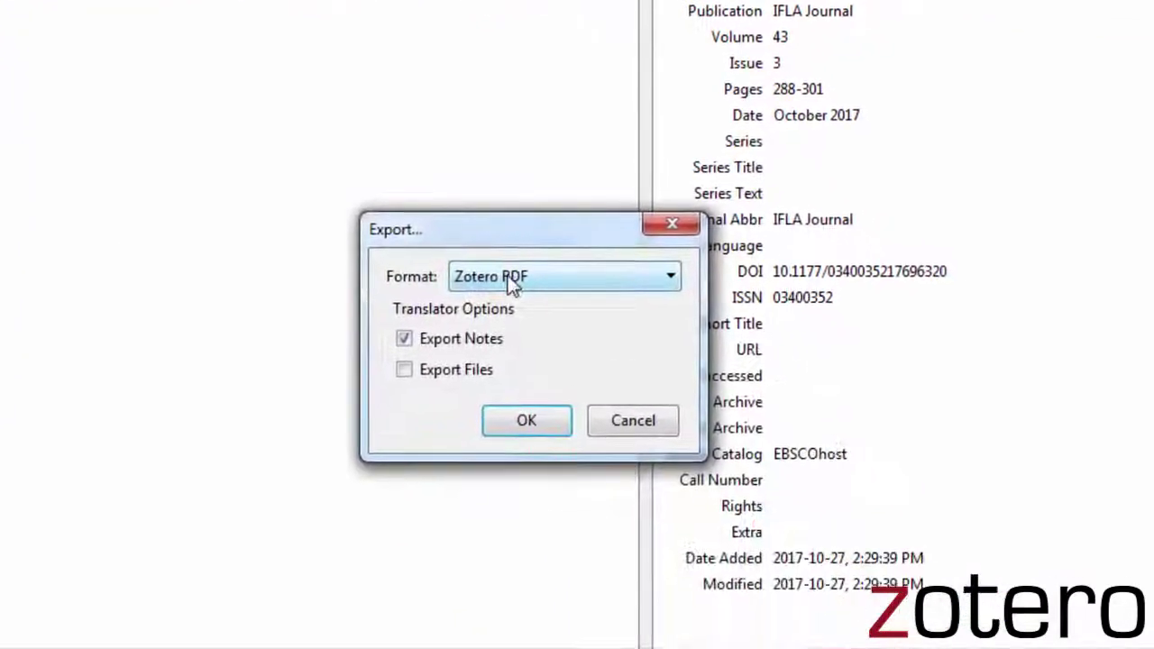
click(765, 514)
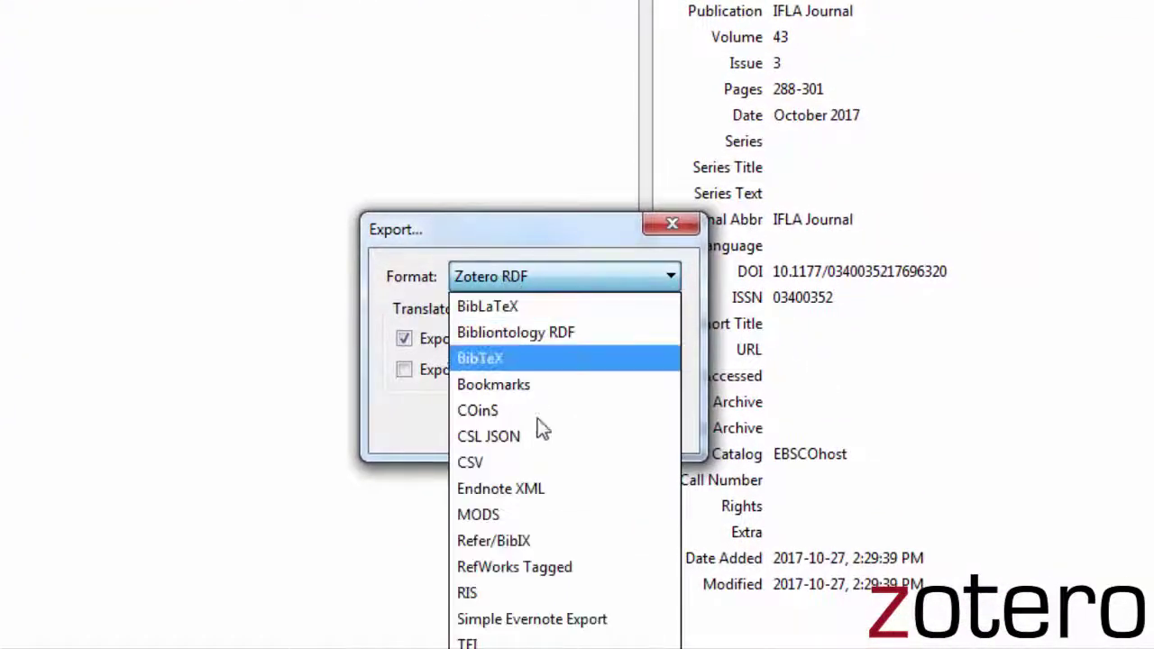
click(549, 487)
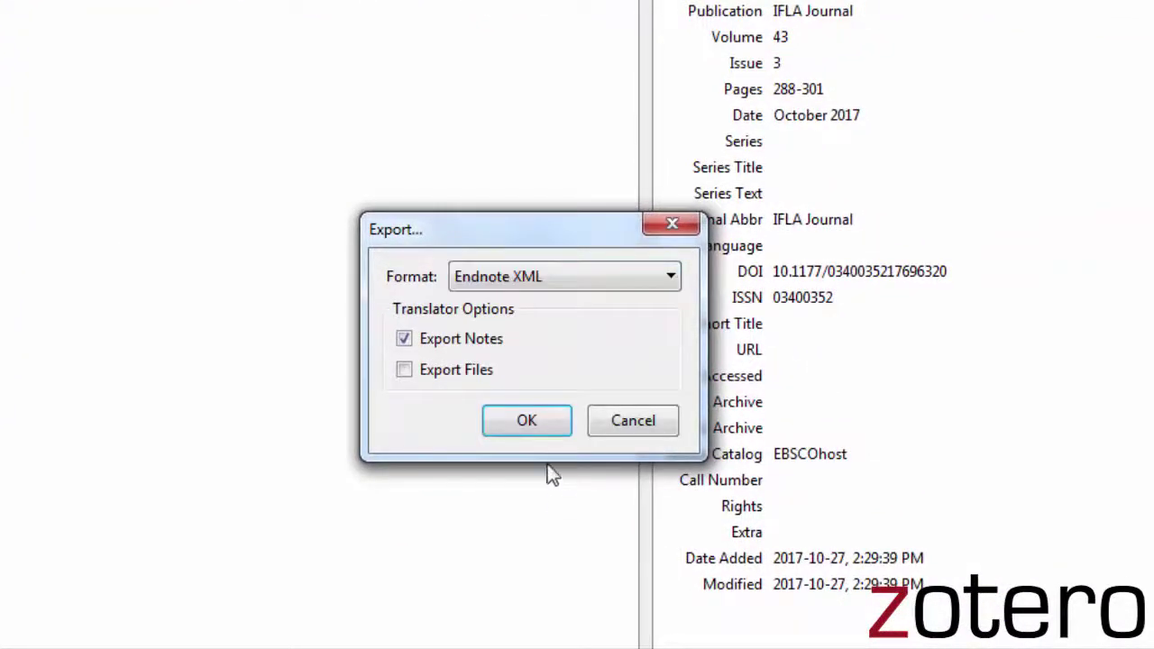
click(530, 421)
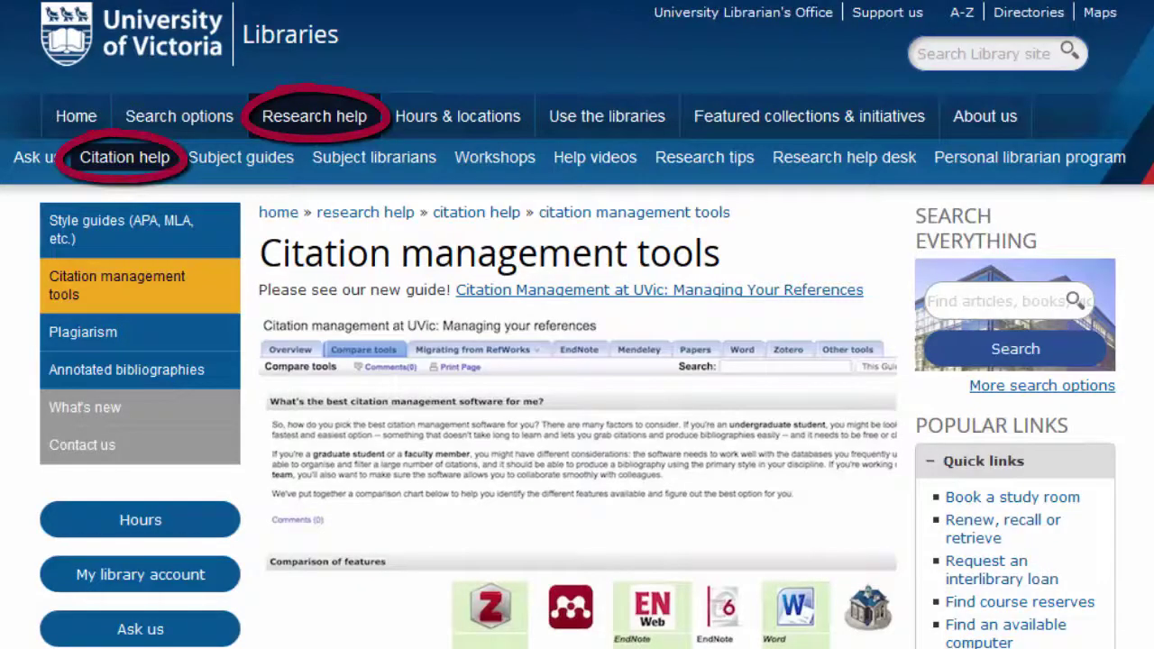
click(663, 302)
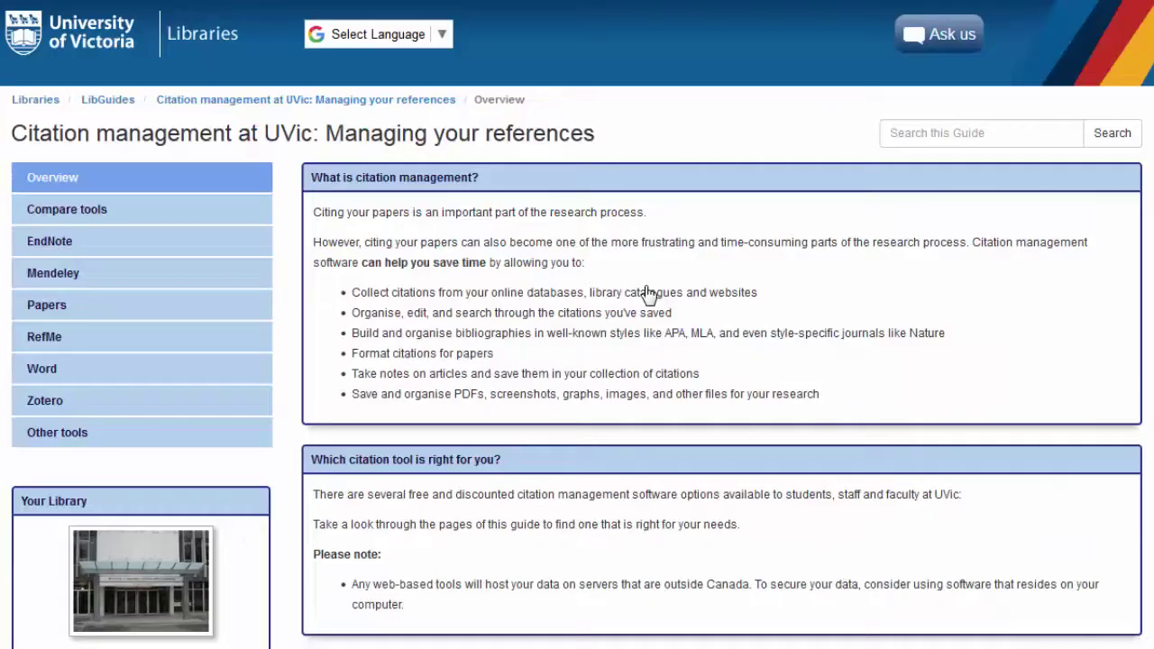